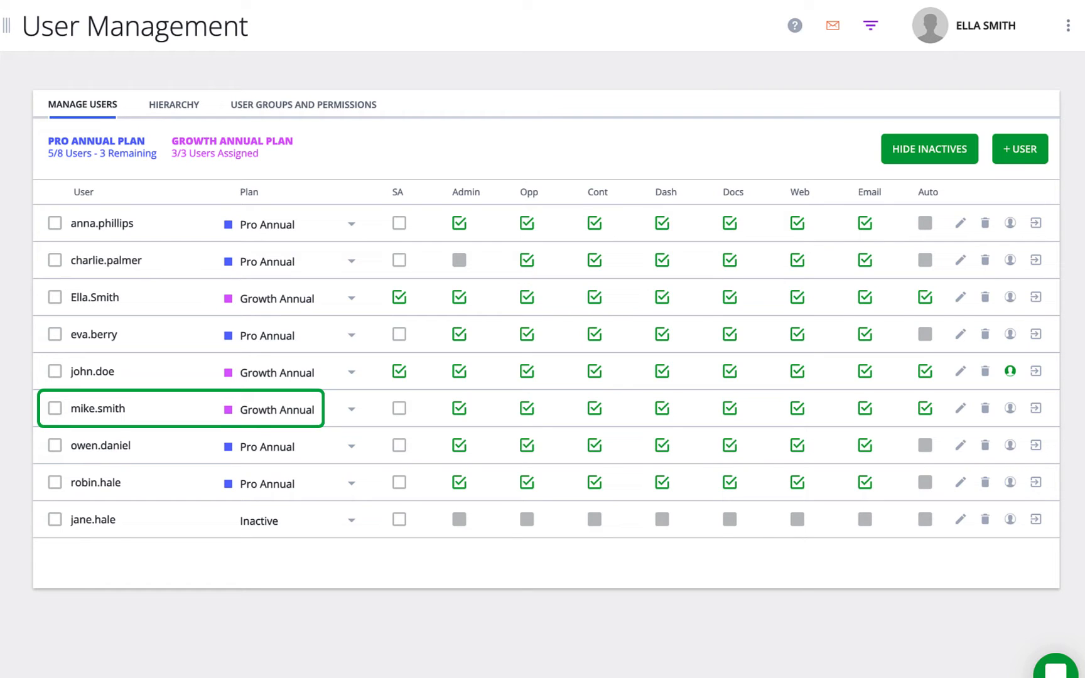
# Set the sixth user's plan to Inactive, freeing one Growth Annual seat.
pyautogui.click(352, 410)
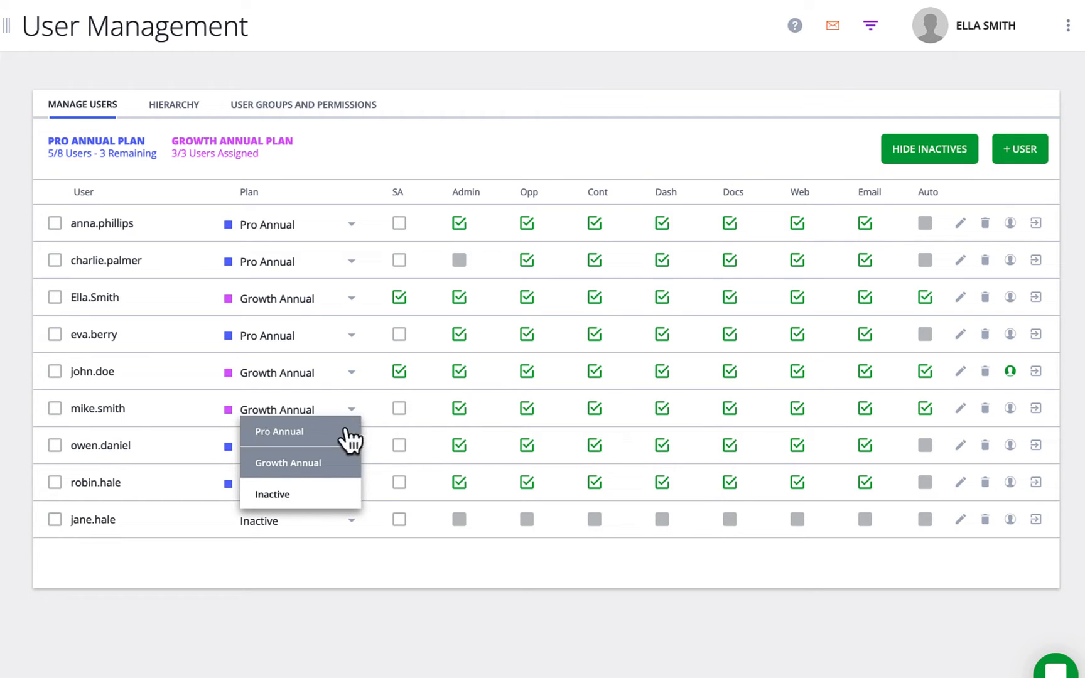
pyautogui.click(337, 494)
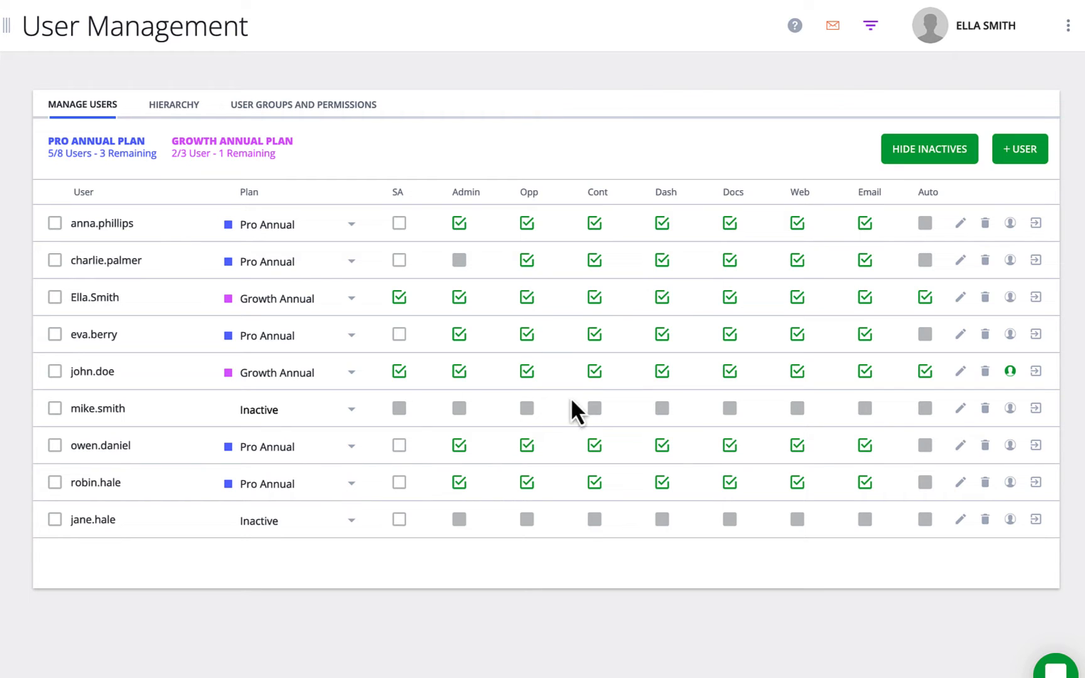
# Start a new user and enter their first name, last name and e-mail address.
pyautogui.click(1012, 151)
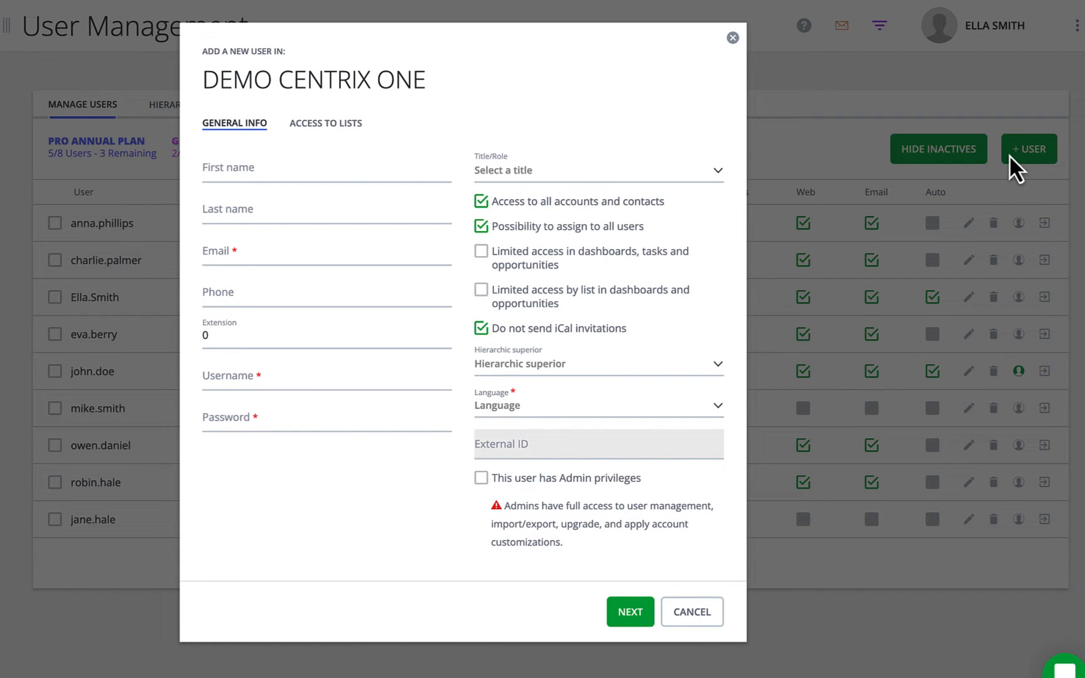
pyautogui.click(332, 171)
pyautogui.press('Tab')
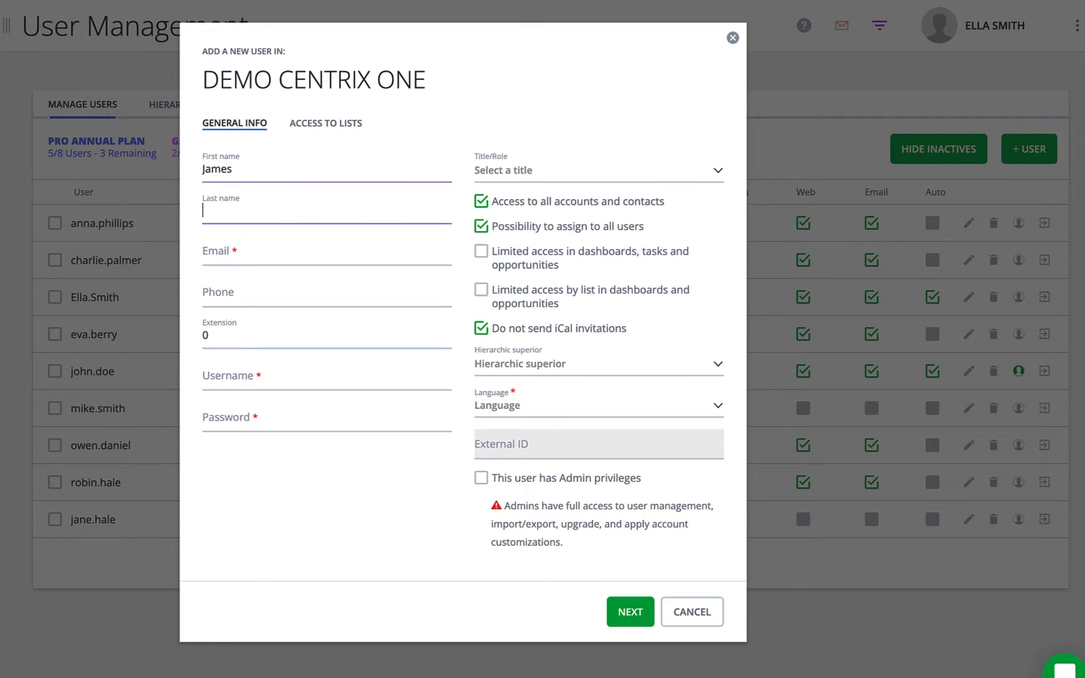
pyautogui.press('Tab')
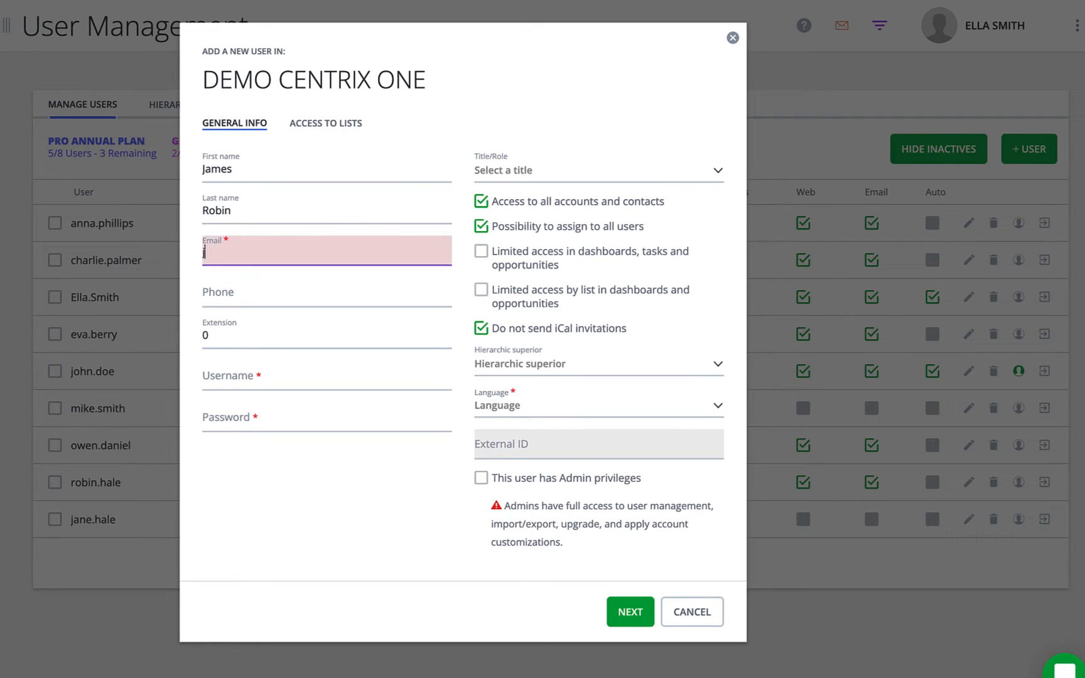
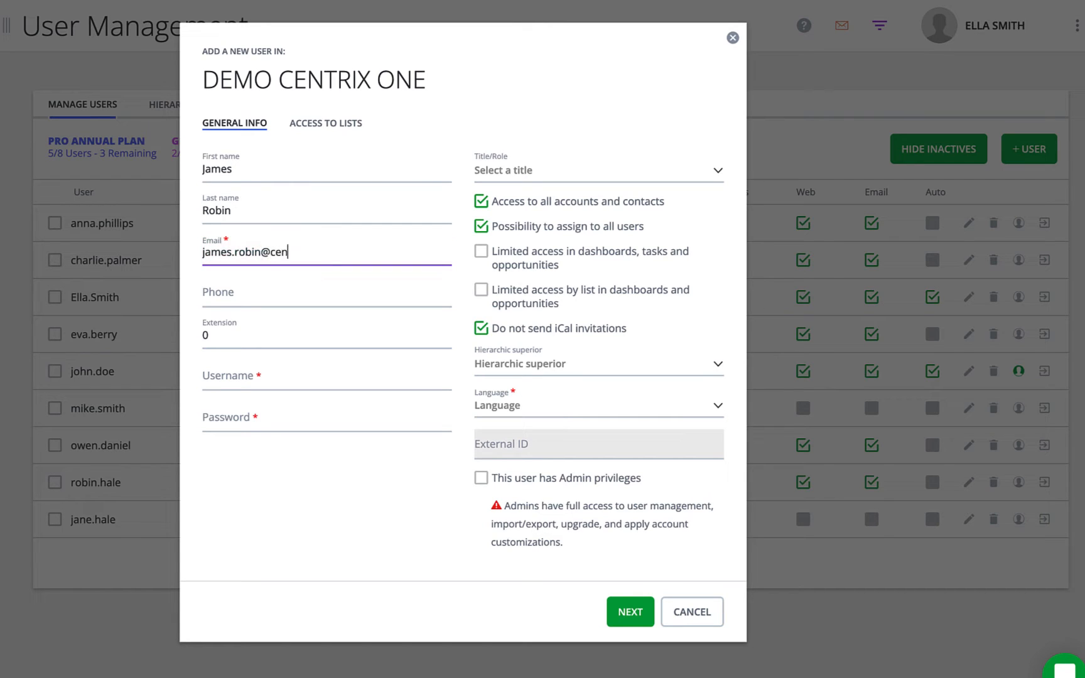
# Enter the new user's username and a password.
pyautogui.click(207, 376)
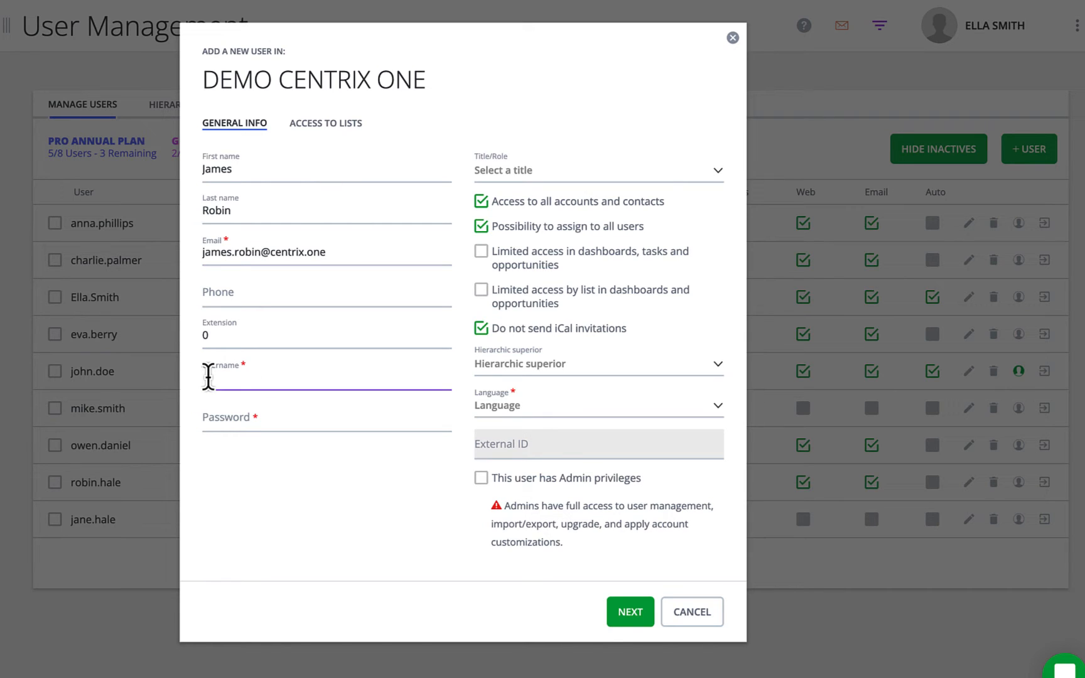
pyautogui.press('Tab')
pyautogui.write('•••••')
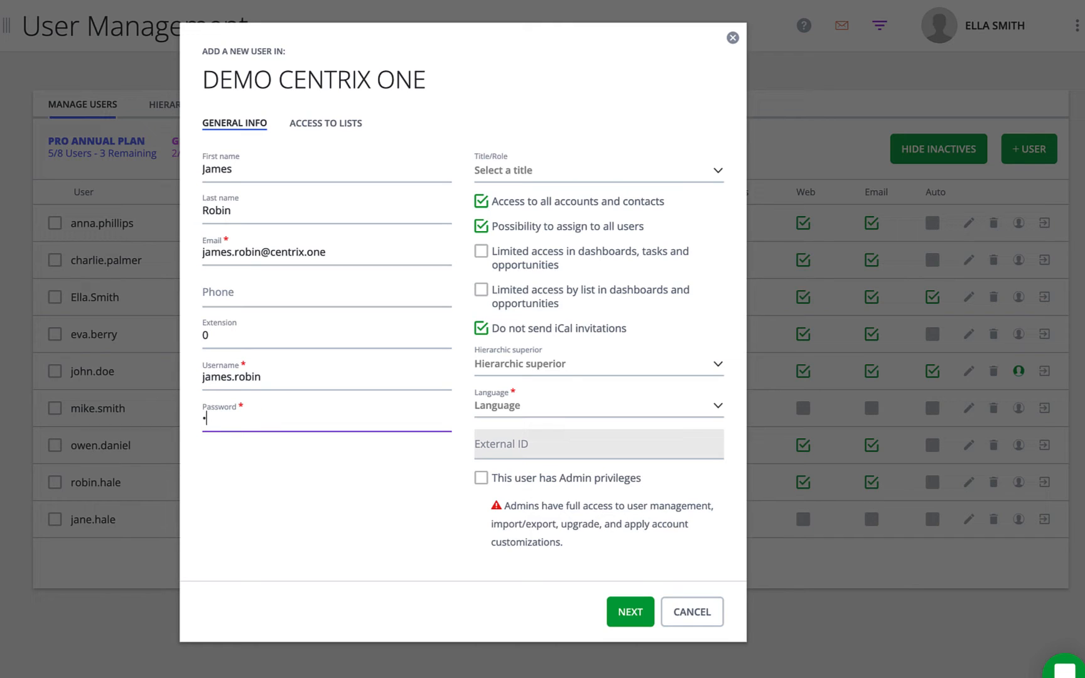
pyautogui.write('•••••')
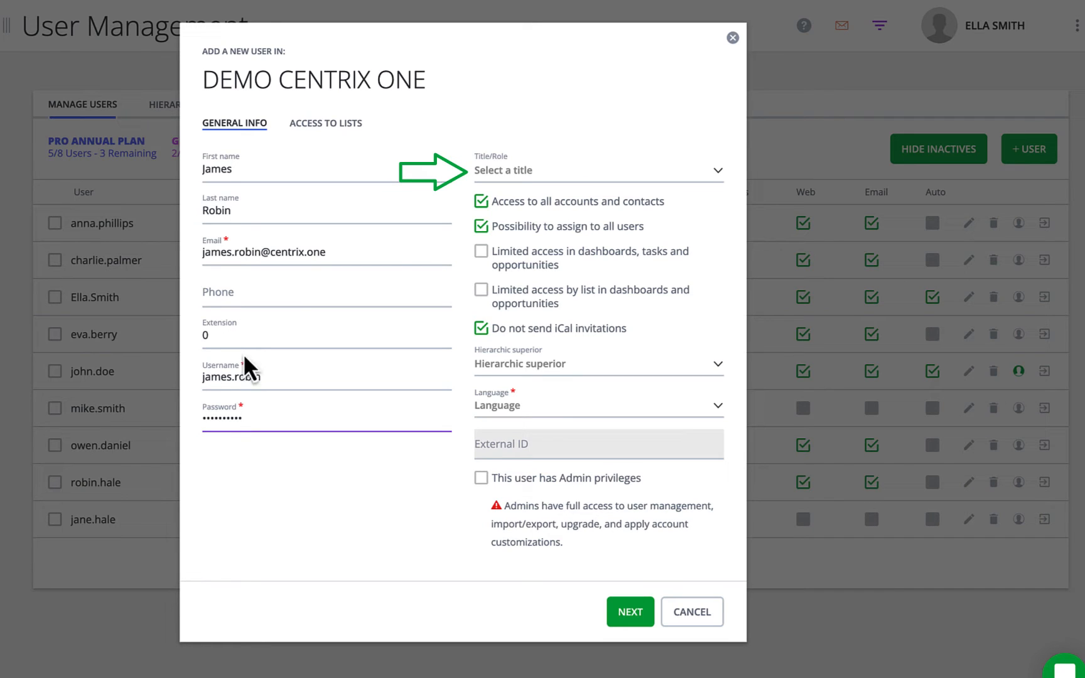
# Give the new user the Title/Role Sales Representative.
pyautogui.click(714, 177)
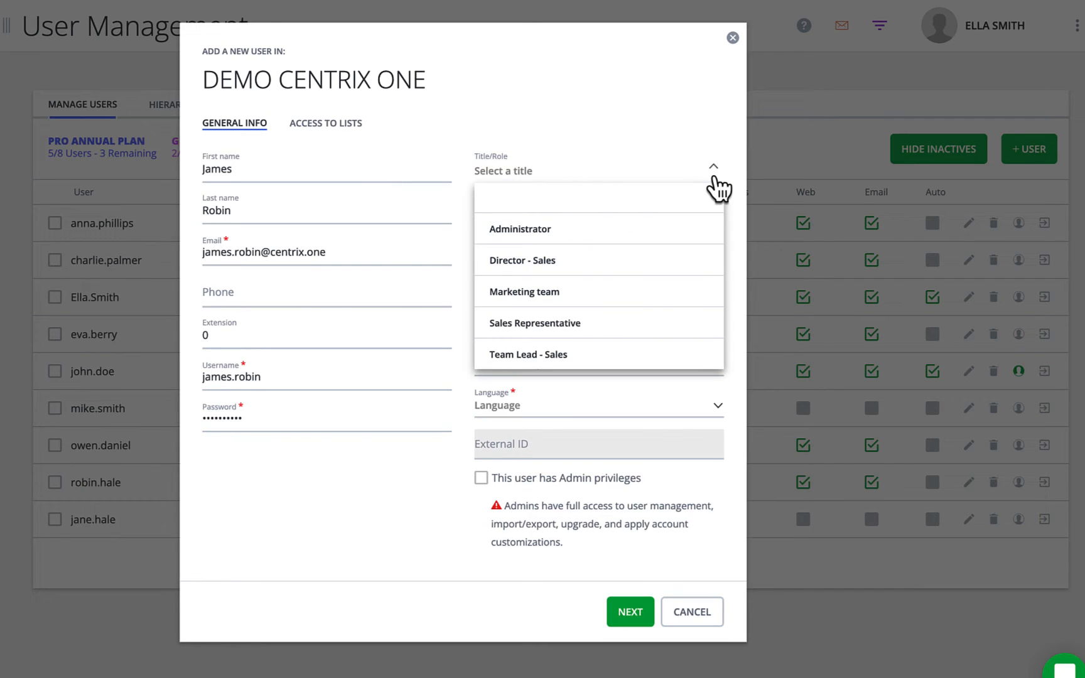
pyautogui.click(668, 323)
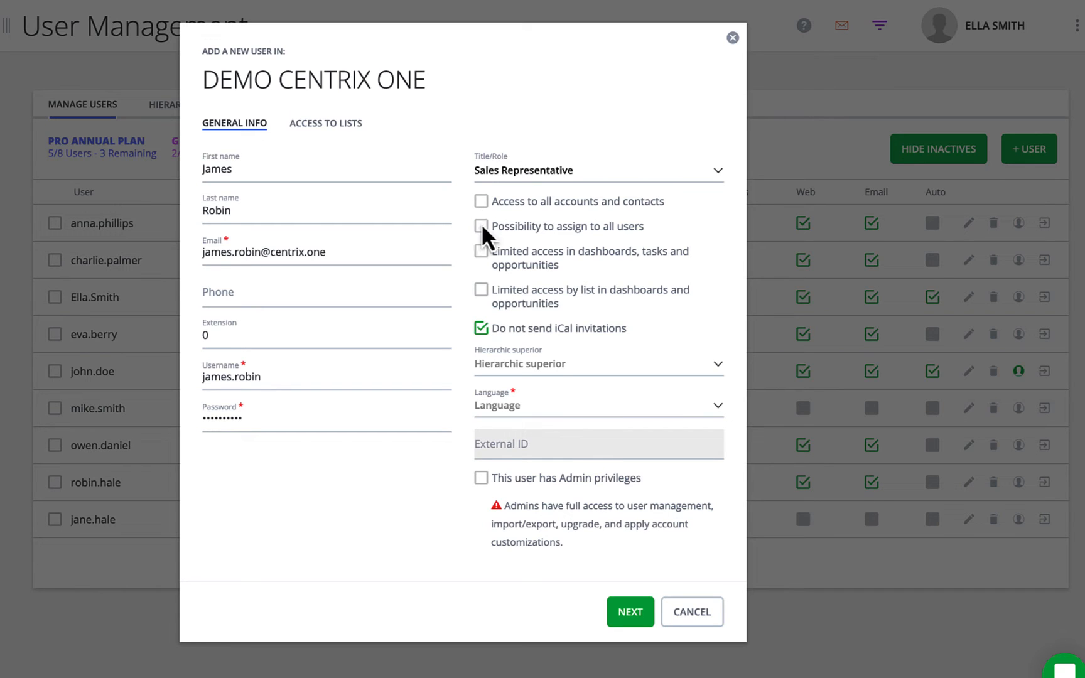
# Untick Do not send iCal invitations; grant access to all accounts/contacts and assigning to all users.
pyautogui.click(482, 330)
pyautogui.click(481, 201)
pyautogui.click(482, 227)
# Enable both Limited access options and tick Do not send iCal invitations again.
pyautogui.click(481, 253)
pyautogui.click(482, 300)
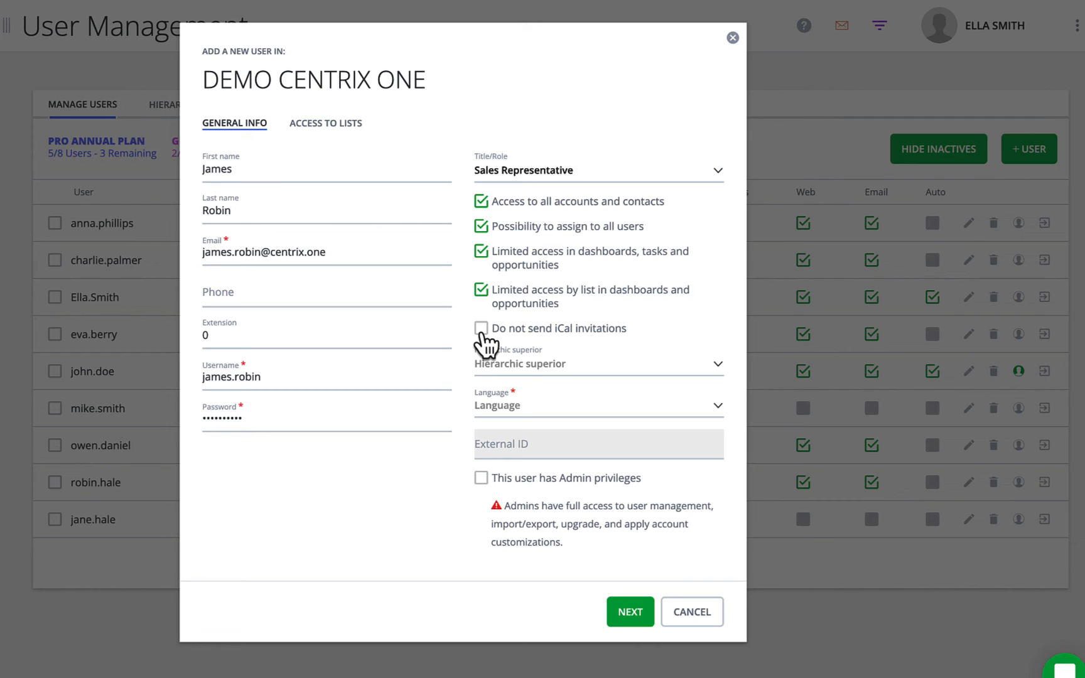
pyautogui.click(481, 329)
# Assign a hierarchic superior, set the language to English, and grant Admin privileges.
pyautogui.click(719, 384)
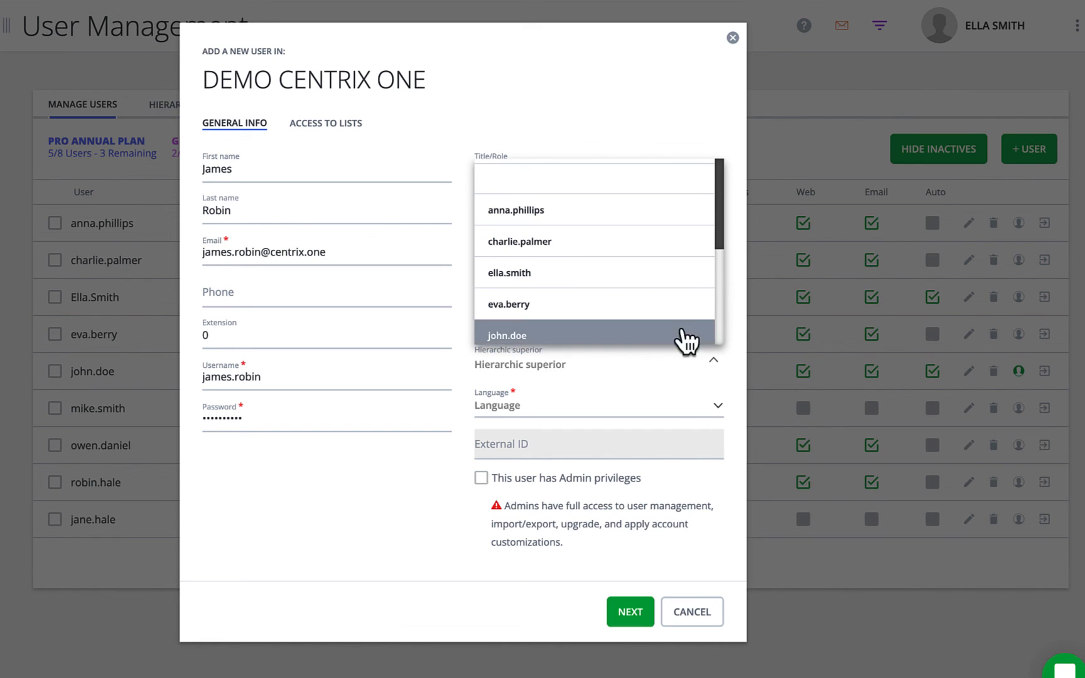
pyautogui.click(656, 282)
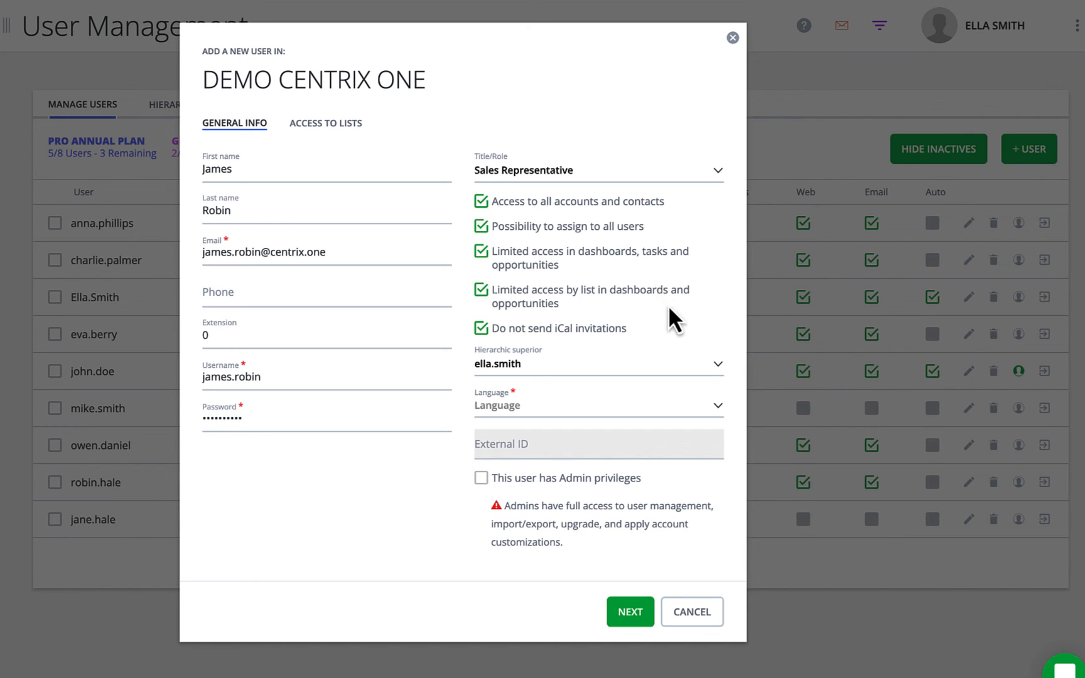
pyautogui.click(716, 408)
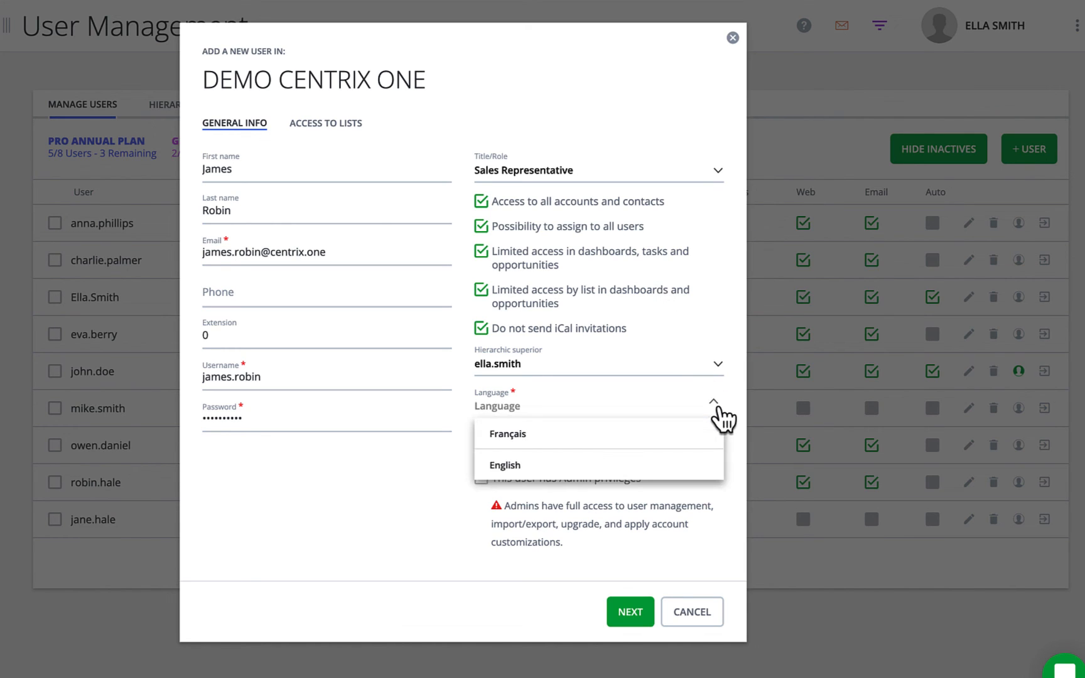
pyautogui.click(635, 465)
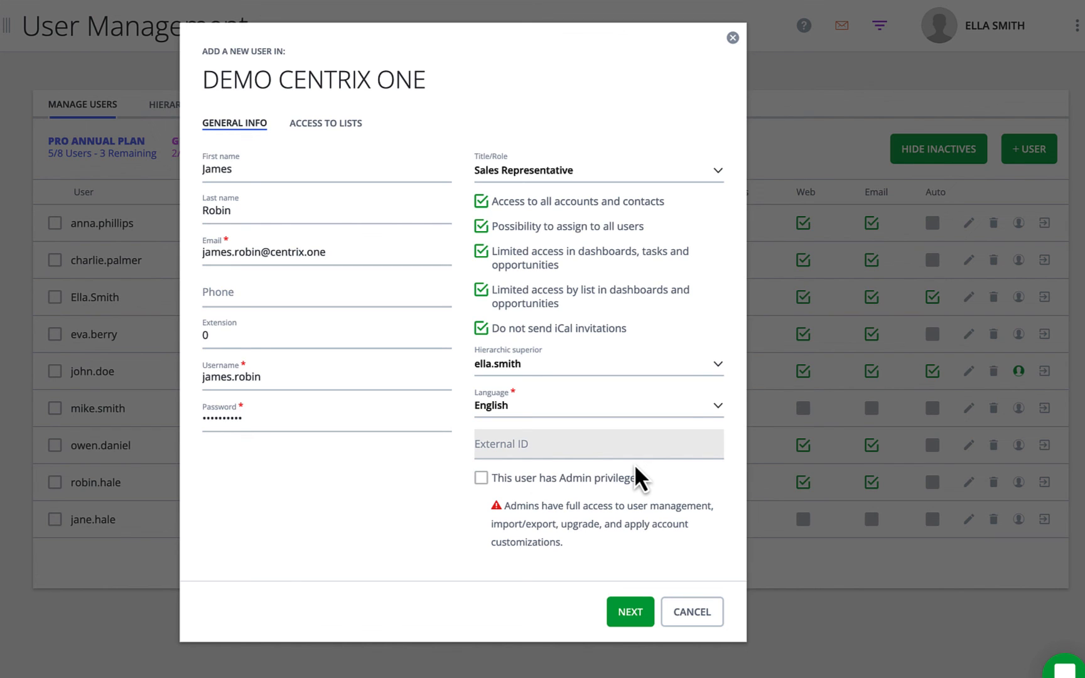
pyautogui.click(481, 481)
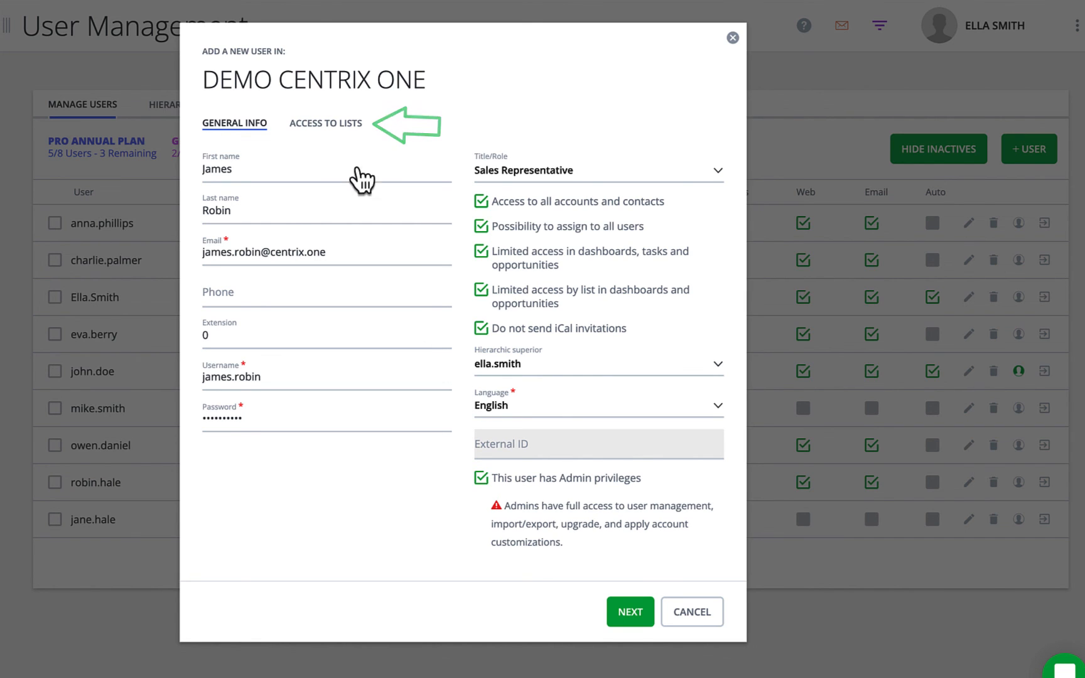
# Remove Partners, QuickBooks and Suppliers from the user's accessible lists.
pyautogui.click(340, 126)
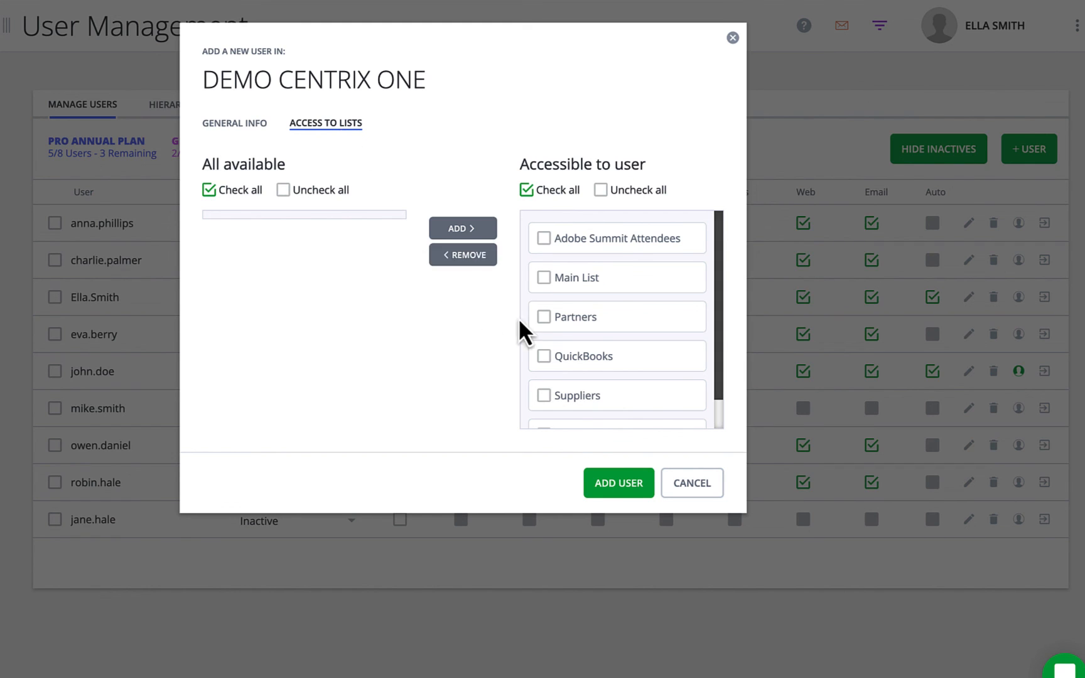
pyautogui.click(543, 317)
pyautogui.click(475, 257)
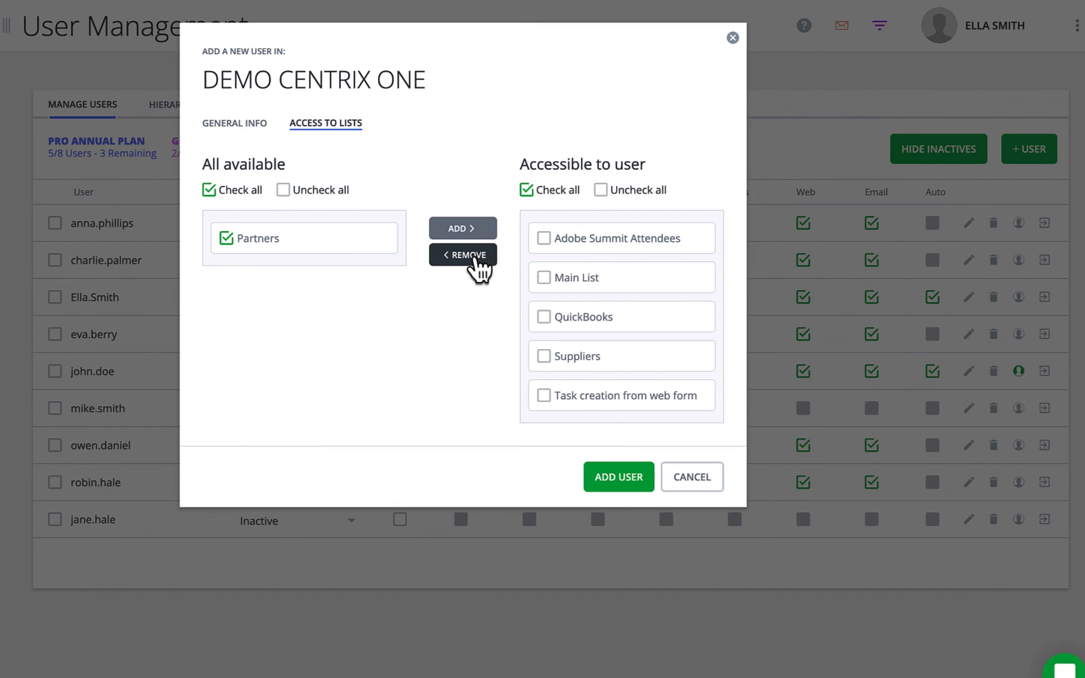
pyautogui.click(544, 317)
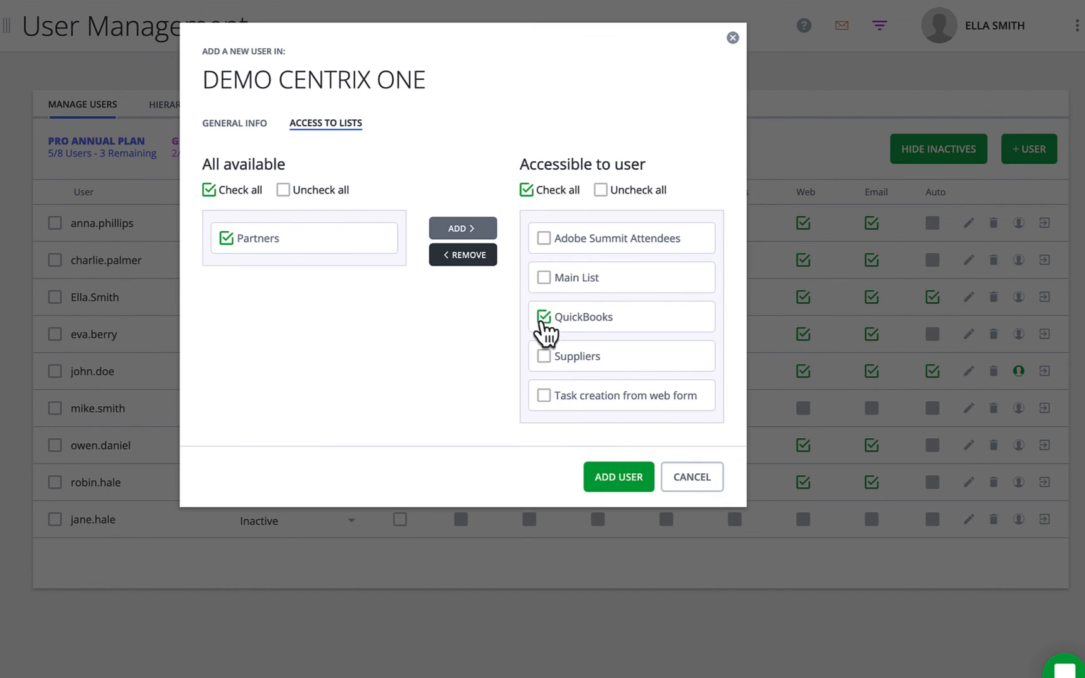
pyautogui.click(476, 257)
pyautogui.click(544, 317)
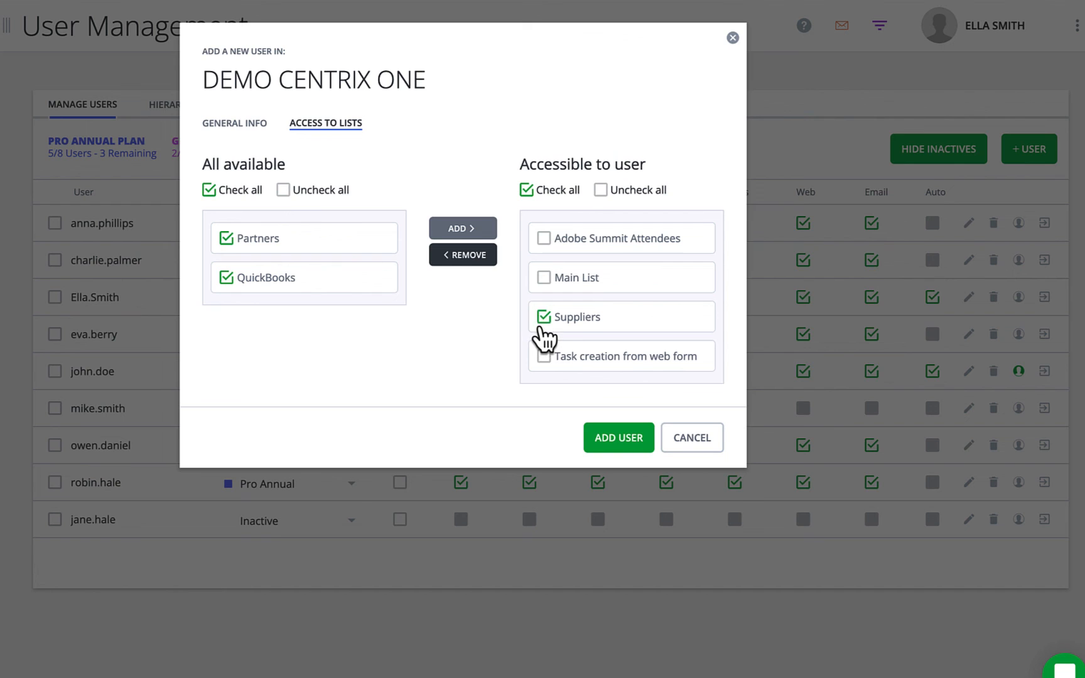
pyautogui.click(474, 257)
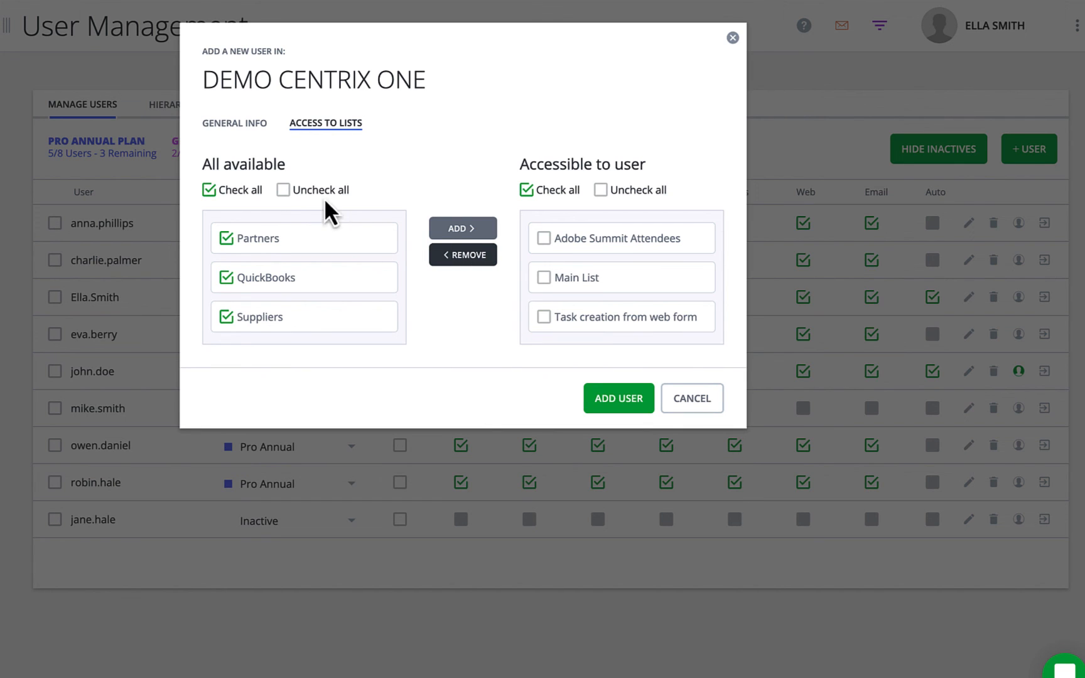
# Give QuickBooks list access back and create the user with ADD USER.
pyautogui.click(290, 190)
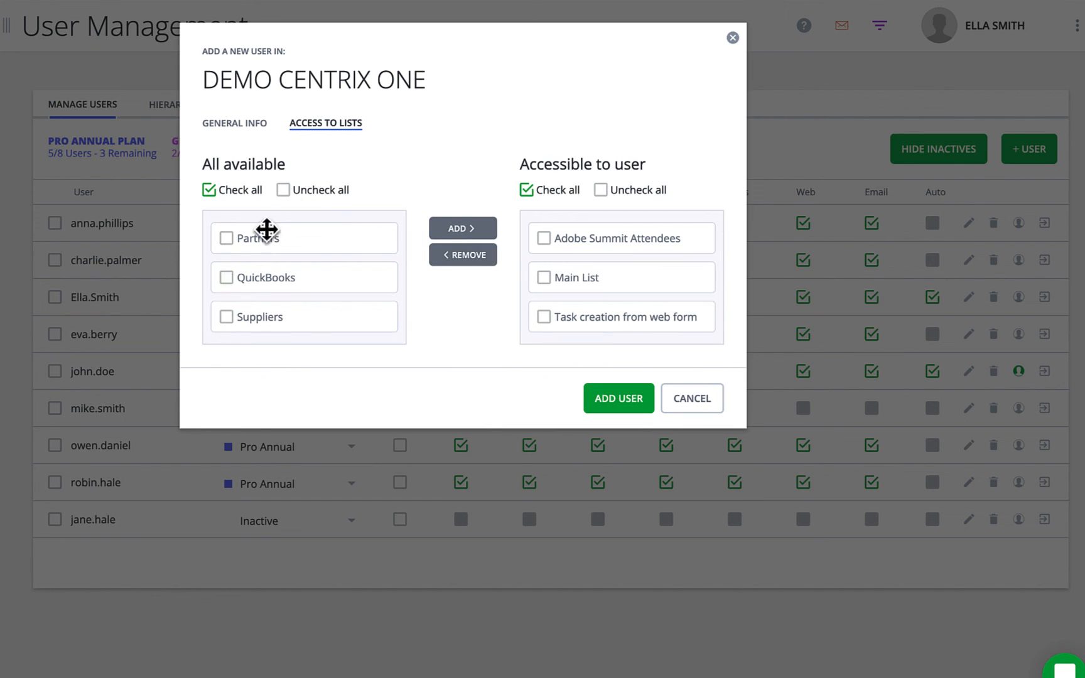
pyautogui.click(227, 279)
pyautogui.click(479, 232)
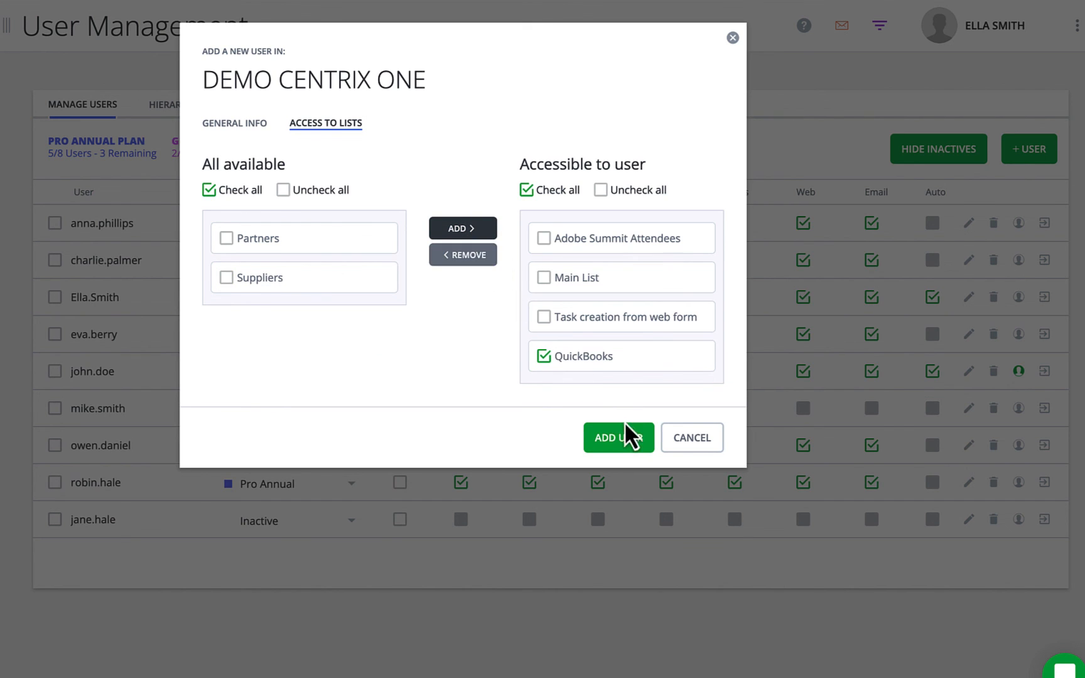
pyautogui.click(624, 441)
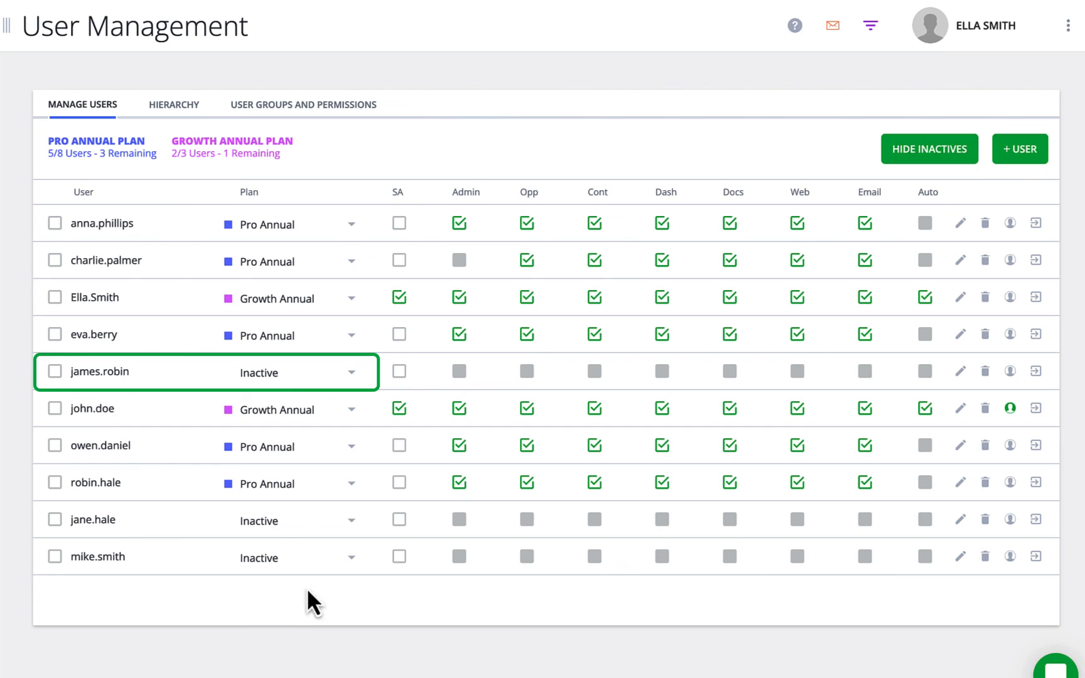
# Put the new user on the Growth Annual plan, bringing it to 3/3 users.
pyautogui.click(351, 375)
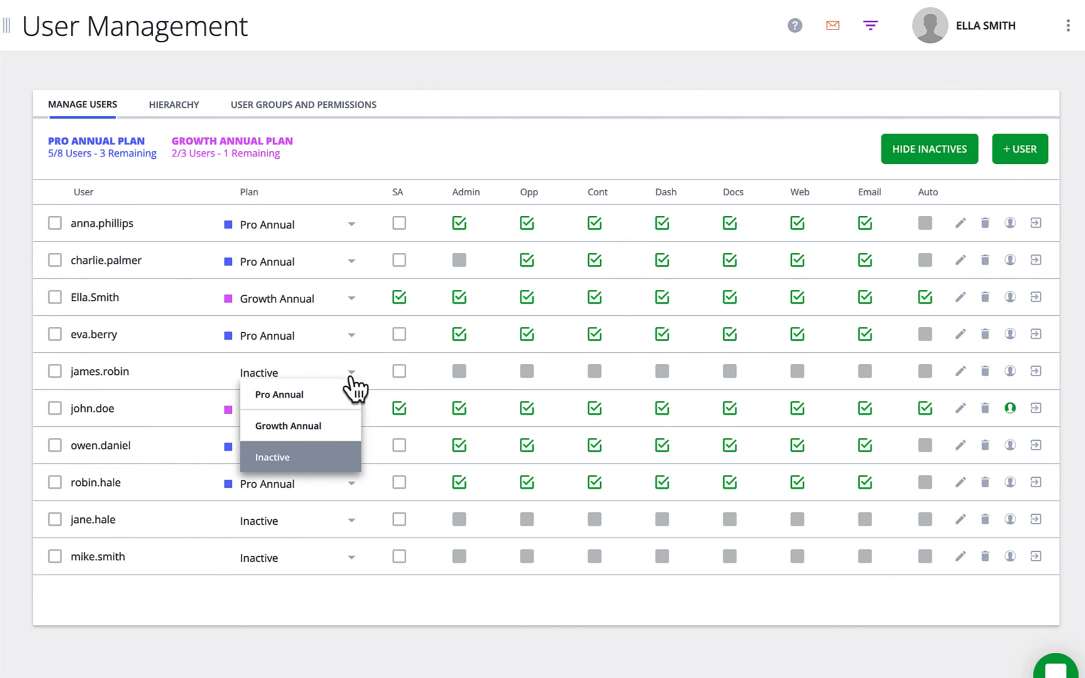
pyautogui.click(331, 429)
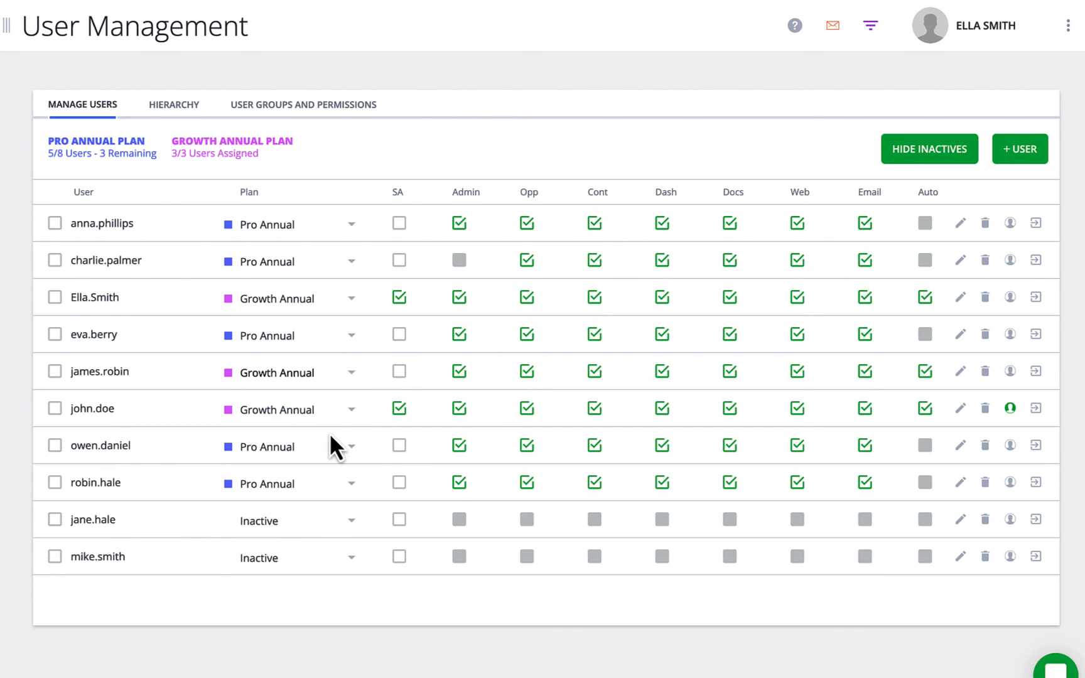